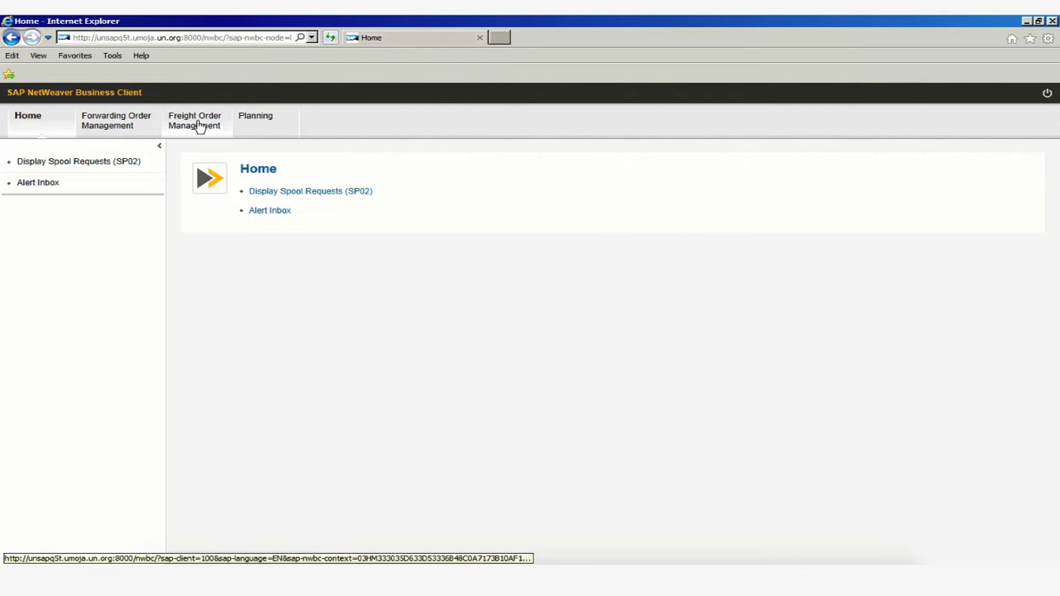
Step: Open the Freight Order Management area to list its freight order options
left_click(199, 125)
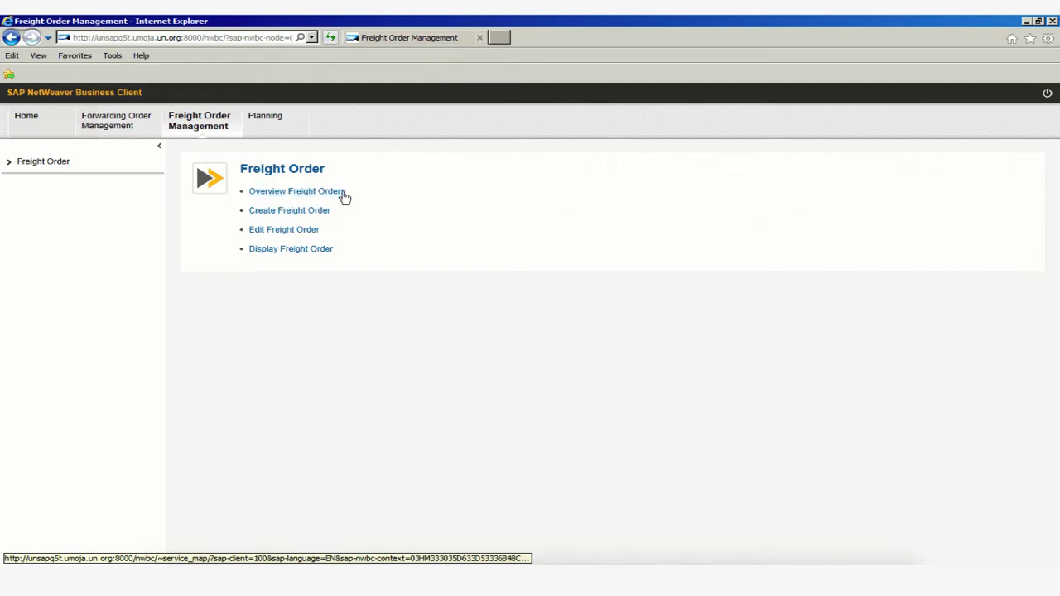
Step: Open Overview Freight Orders and scroll down to the three ZFO2 freight order results
left_click(302, 192)
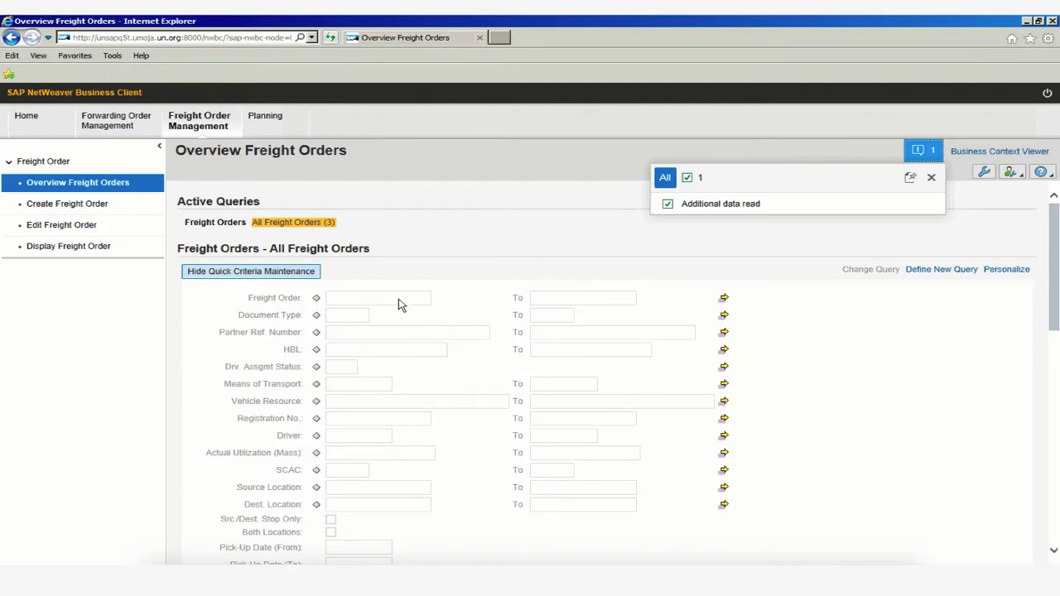
left_click_drag(1053, 233, 1057, 406)
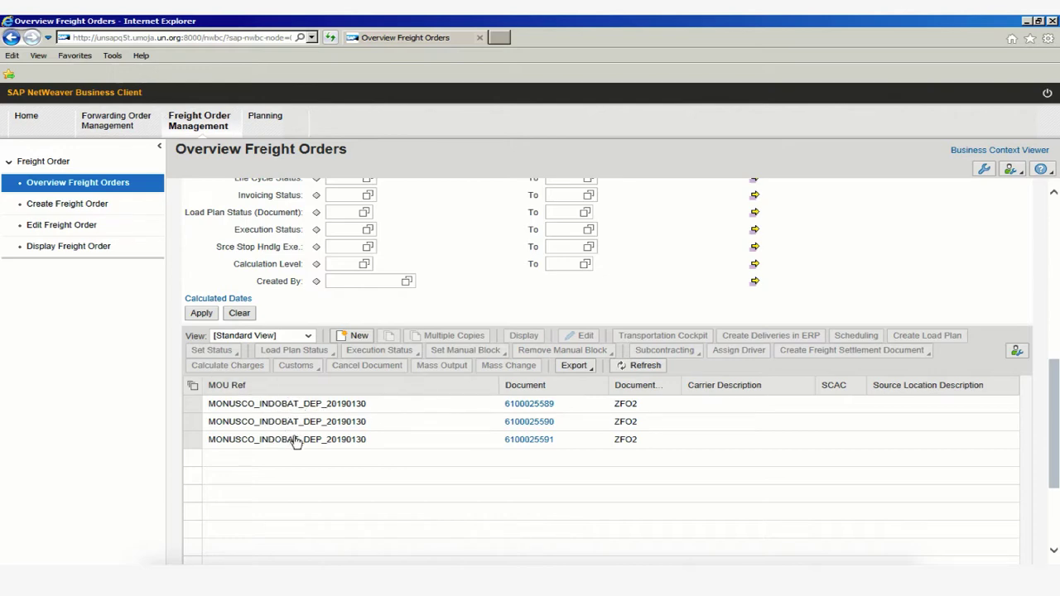
scroll(295, 442, "up", 10)
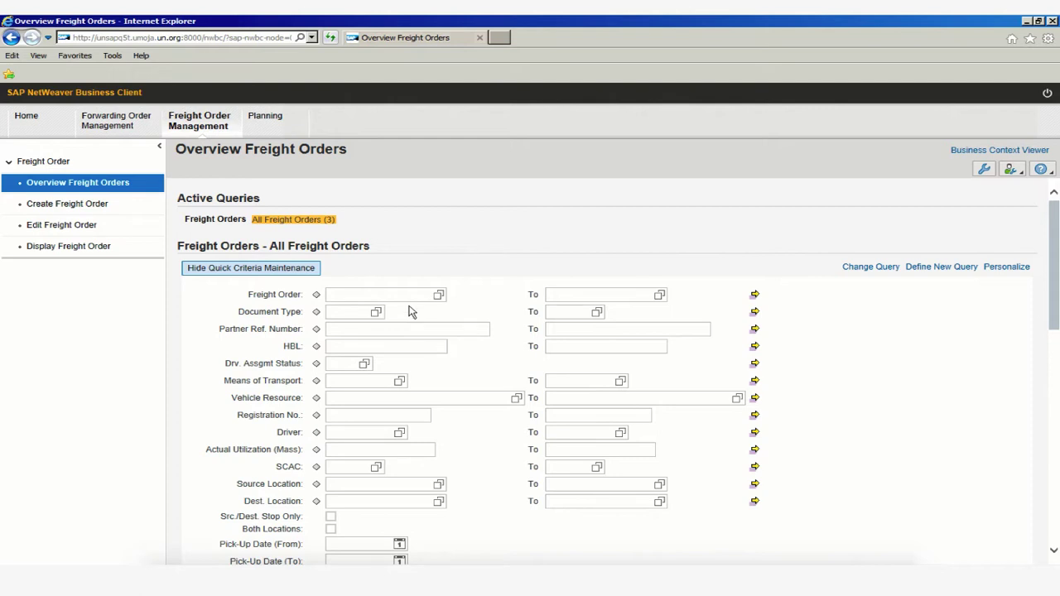
scroll(411, 311, "down", 10)
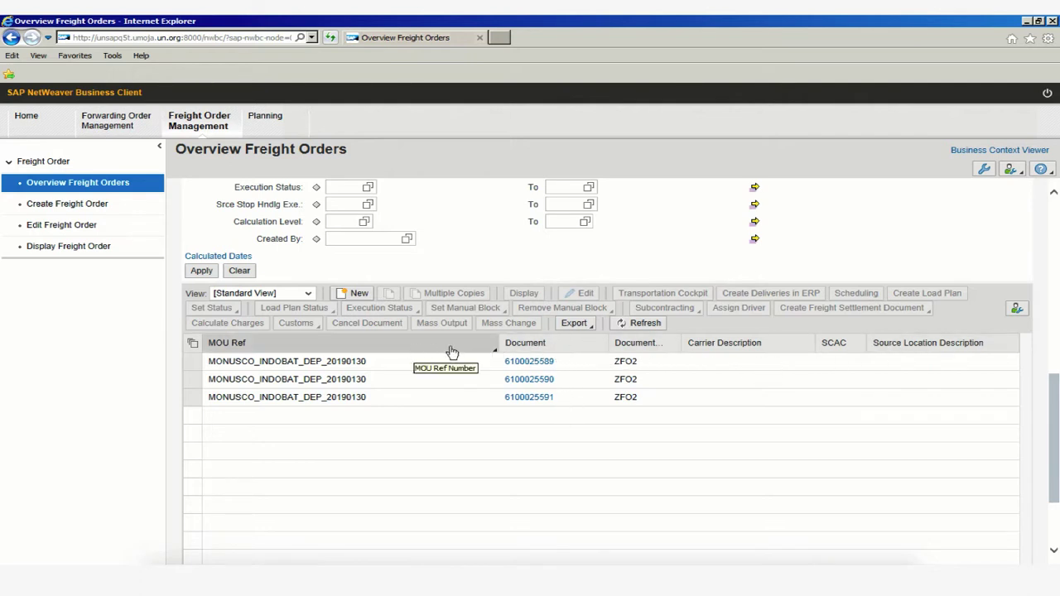
left_click_drag(1052, 393, 1054, 455)
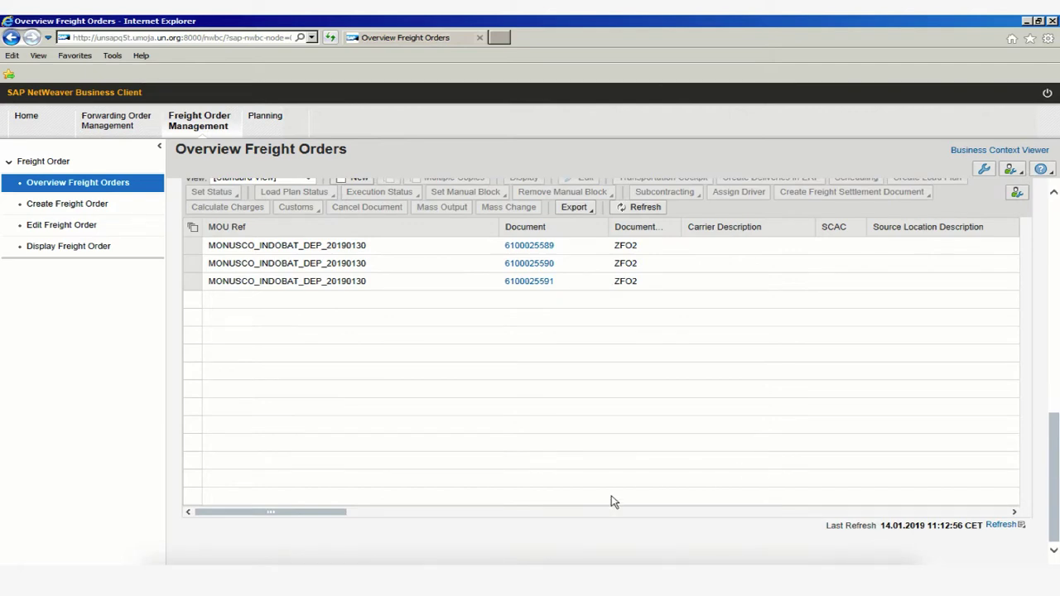
left_click_drag(321, 513, 991, 547)
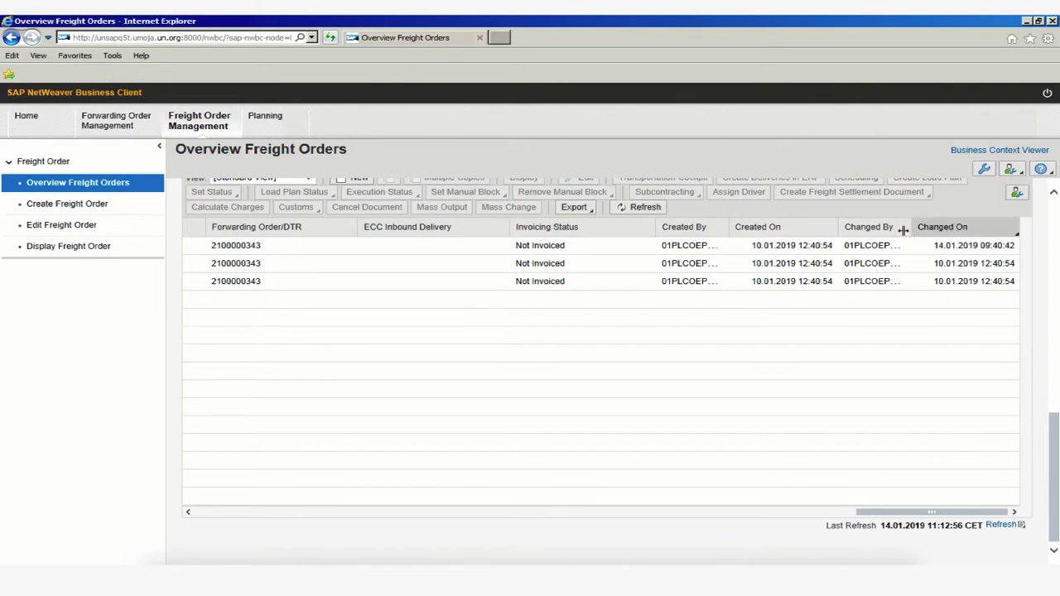
left_click(874, 515)
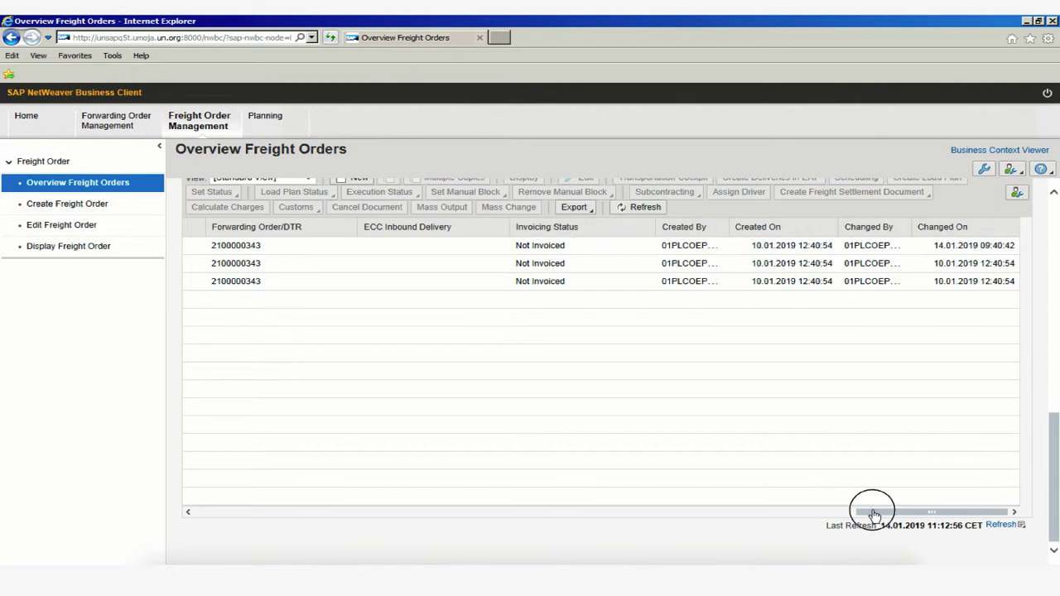
left_click_drag(874, 515, 183, 518)
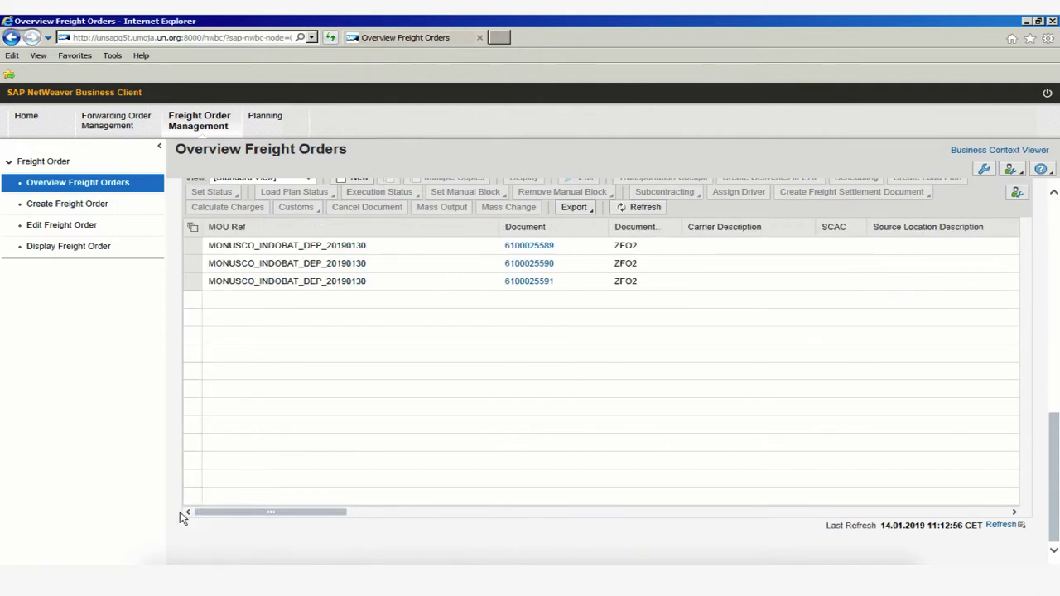
left_click(271, 230)
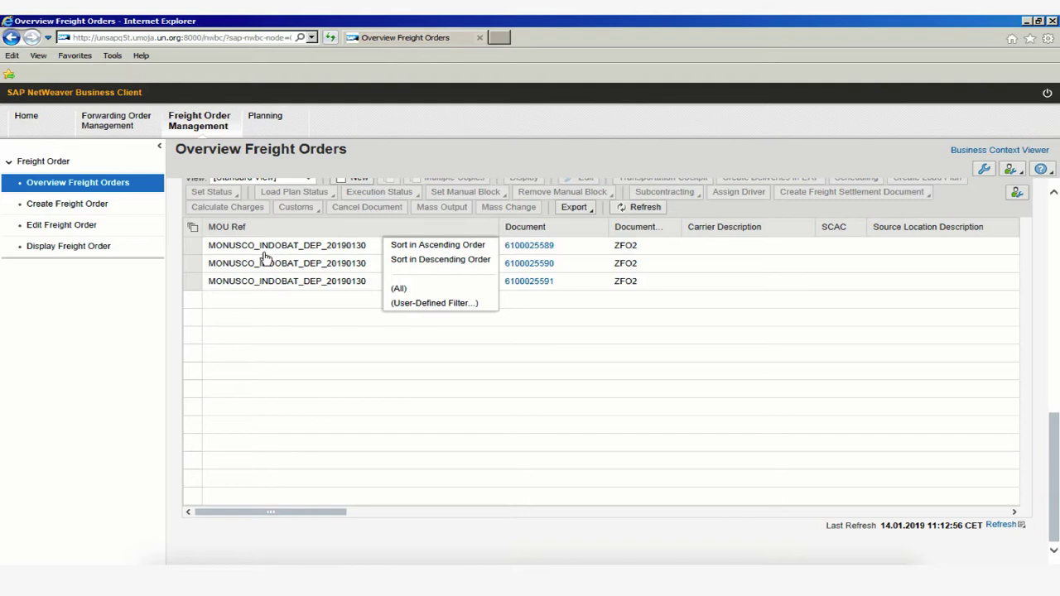
left_click(284, 309)
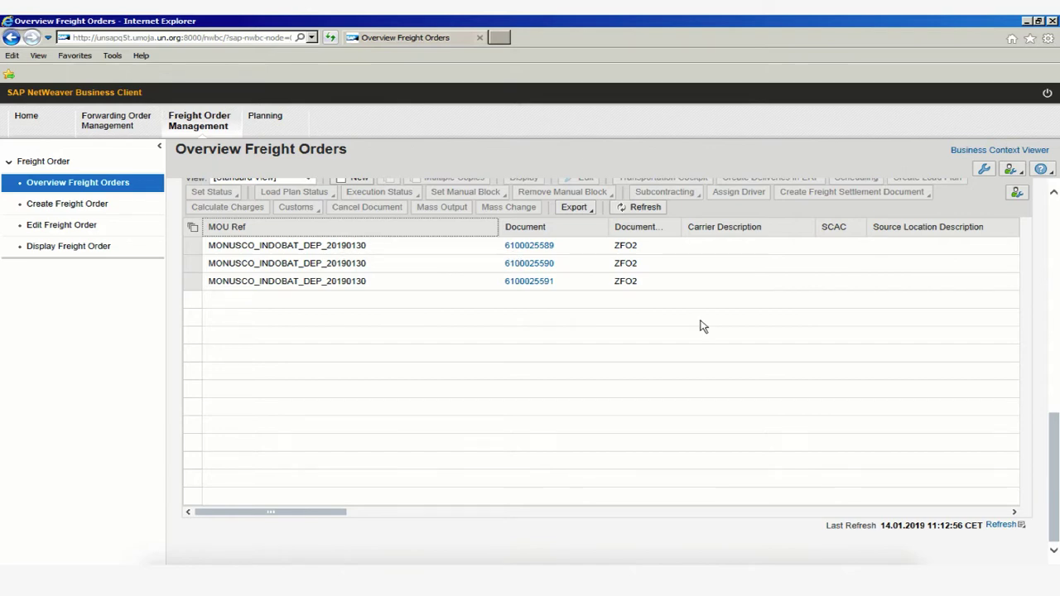
scroll(700, 326, "up", 3)
scroll(696, 330, "down", 2)
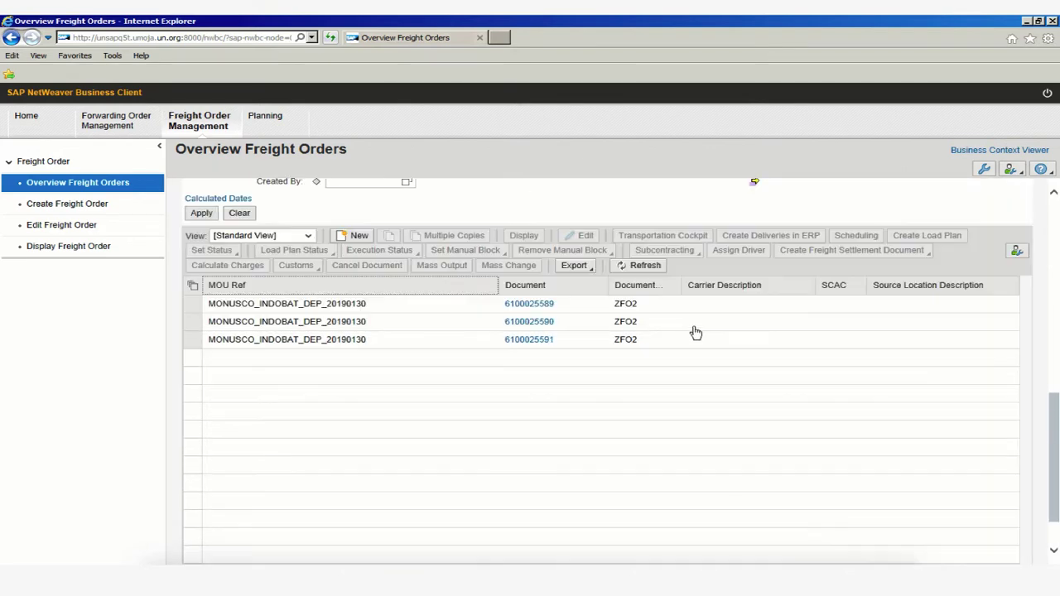
Step: In the column settings, move MOU Ref to the bottom of Displayed Columns, after Changed On
left_click(1017, 252)
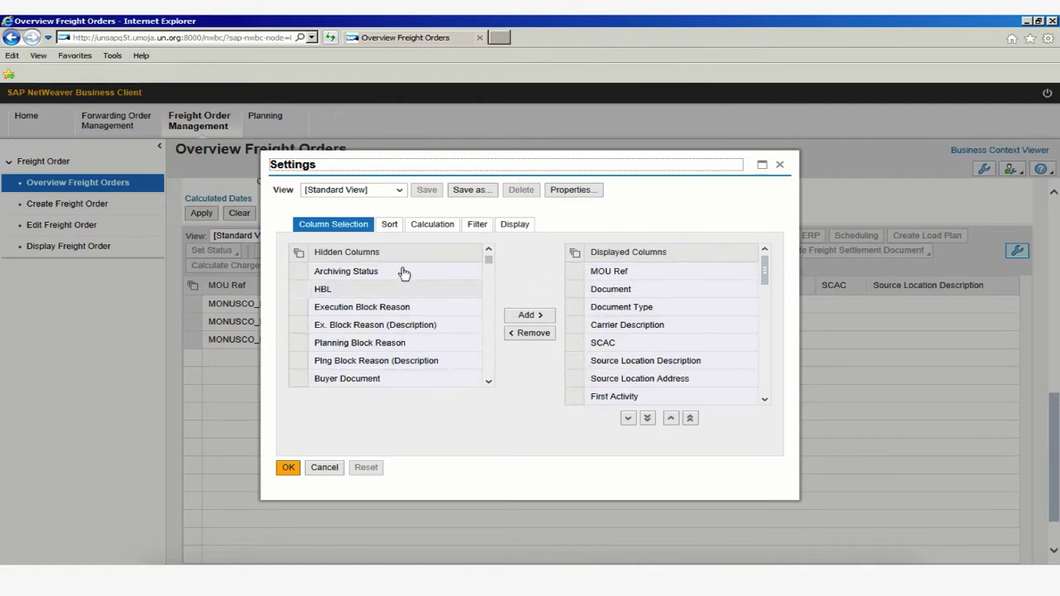
left_click(303, 275)
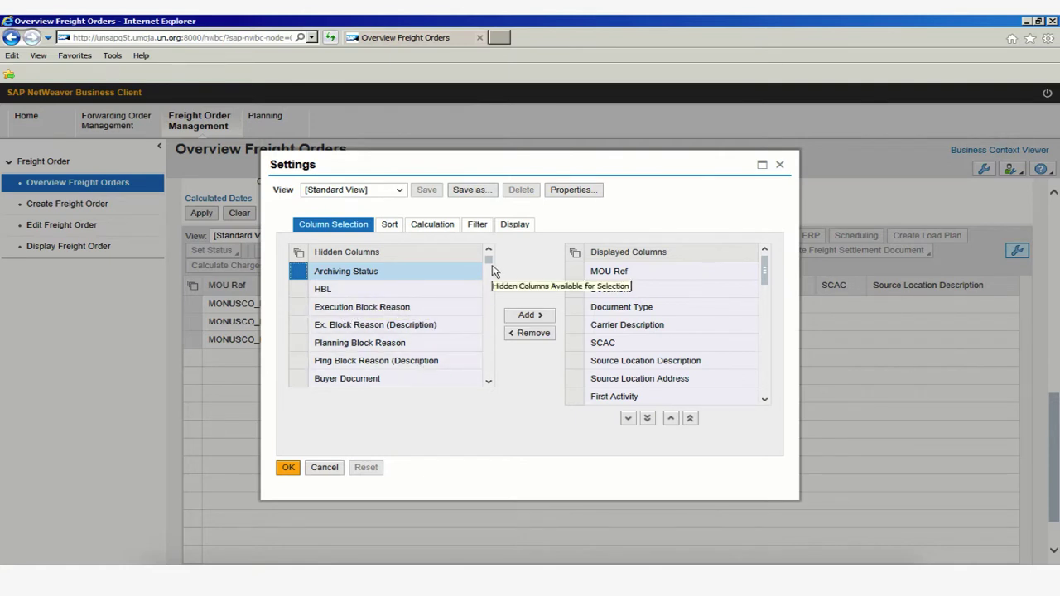
left_click_drag(490, 262, 488, 288)
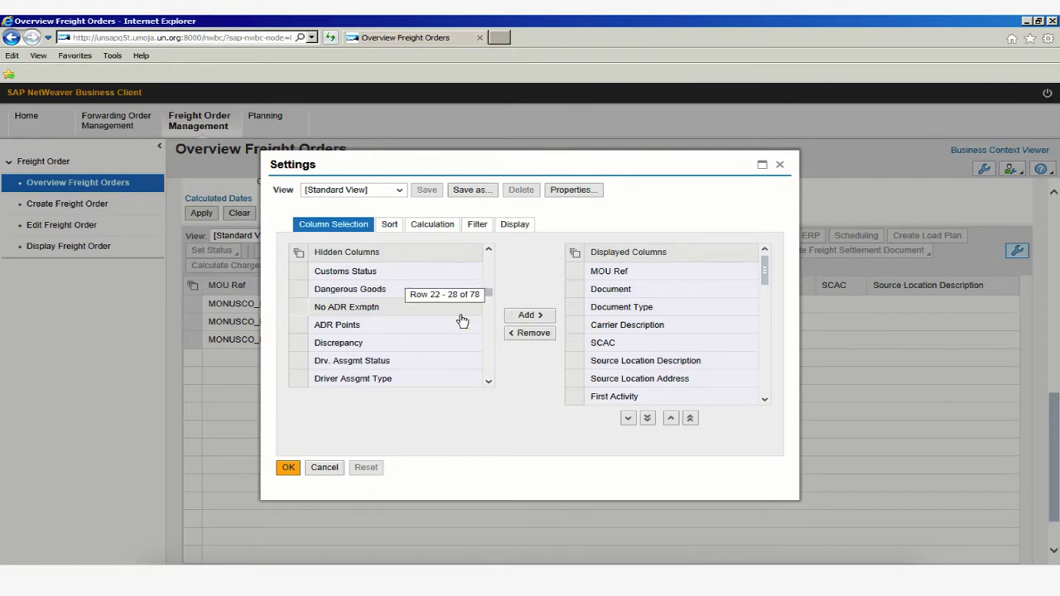
left_click_drag(462, 321, 473, 307)
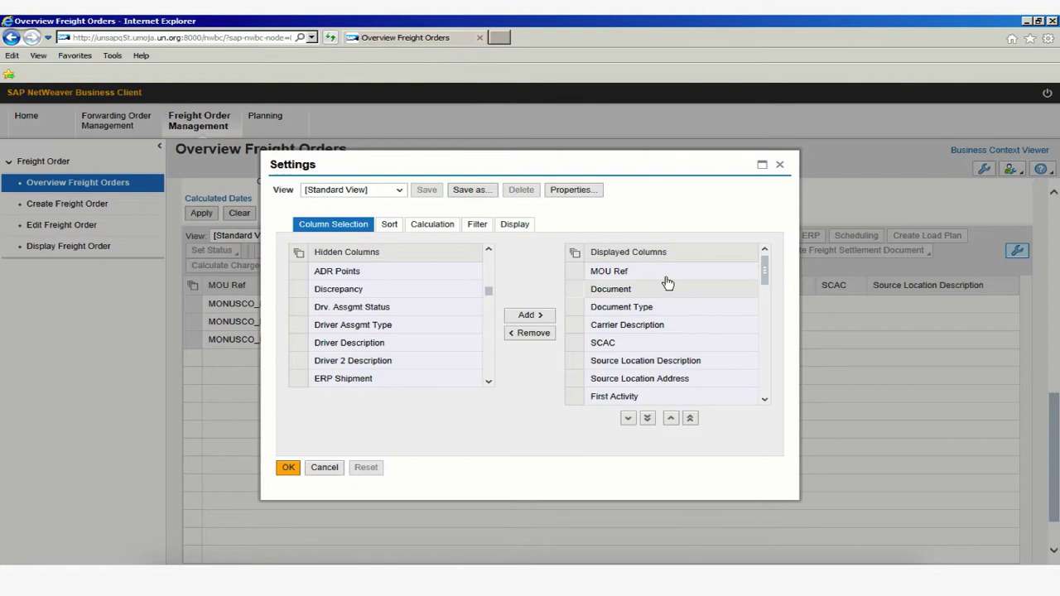
left_click(580, 273)
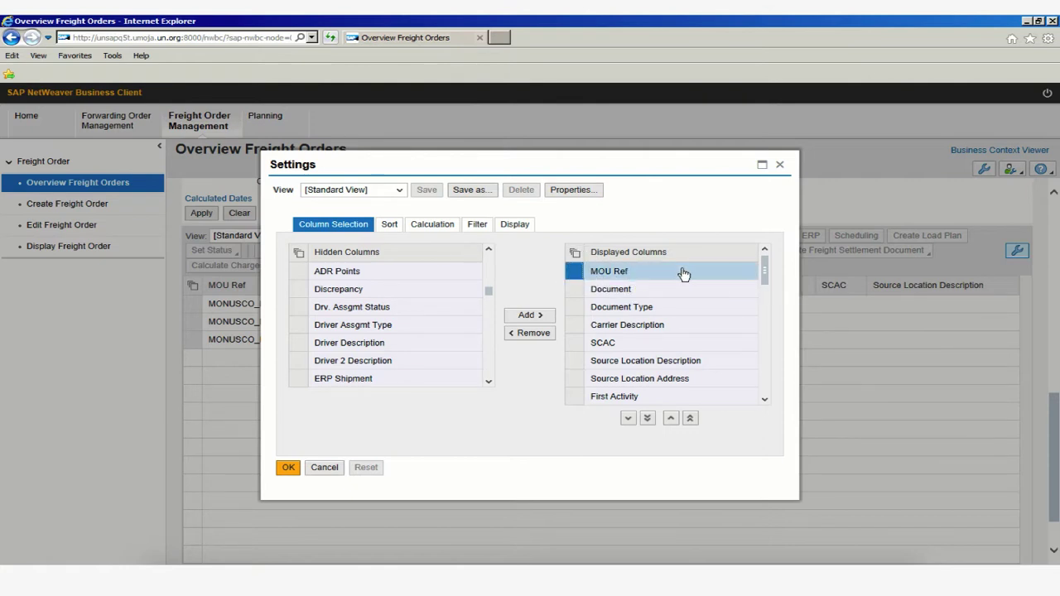
left_click(648, 419)
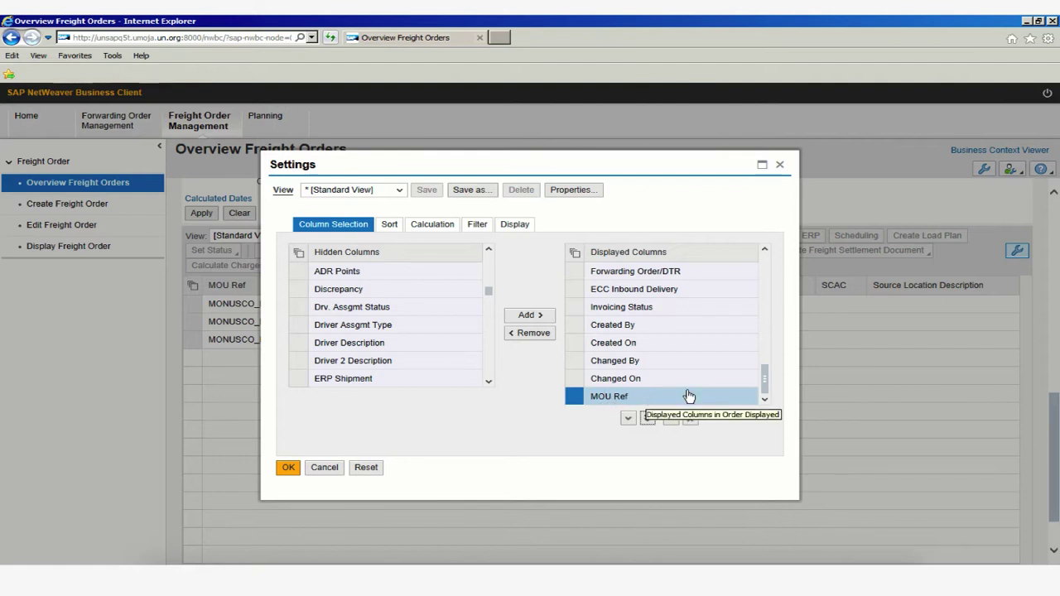
Step: Apply the settings, scroll right to MOU Ref, and dismiss the Additional data read message
left_click(288, 469)
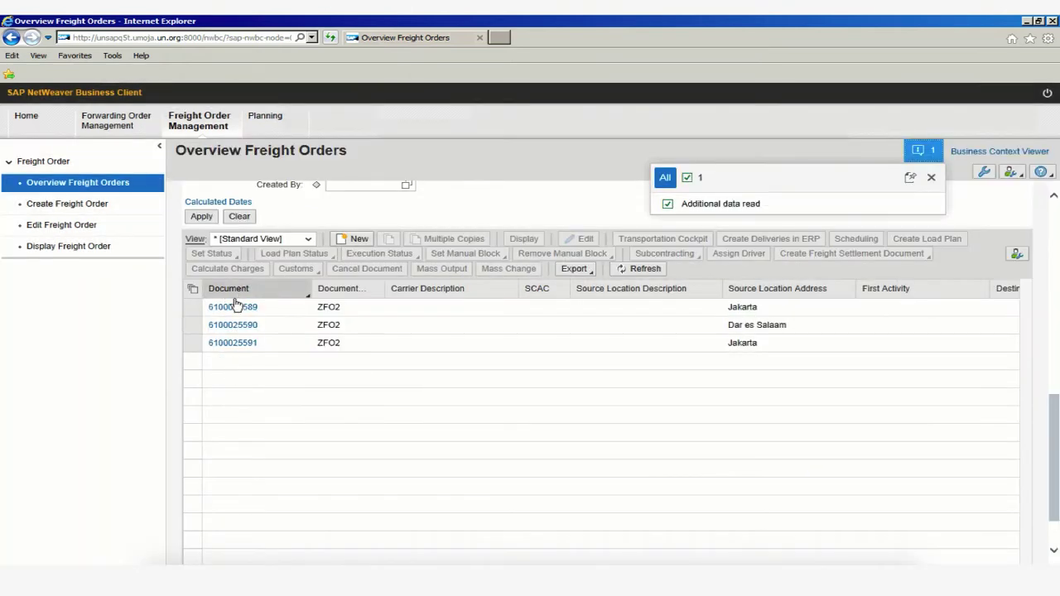
left_click(1054, 439)
left_click_drag(1053, 439, 1054, 459)
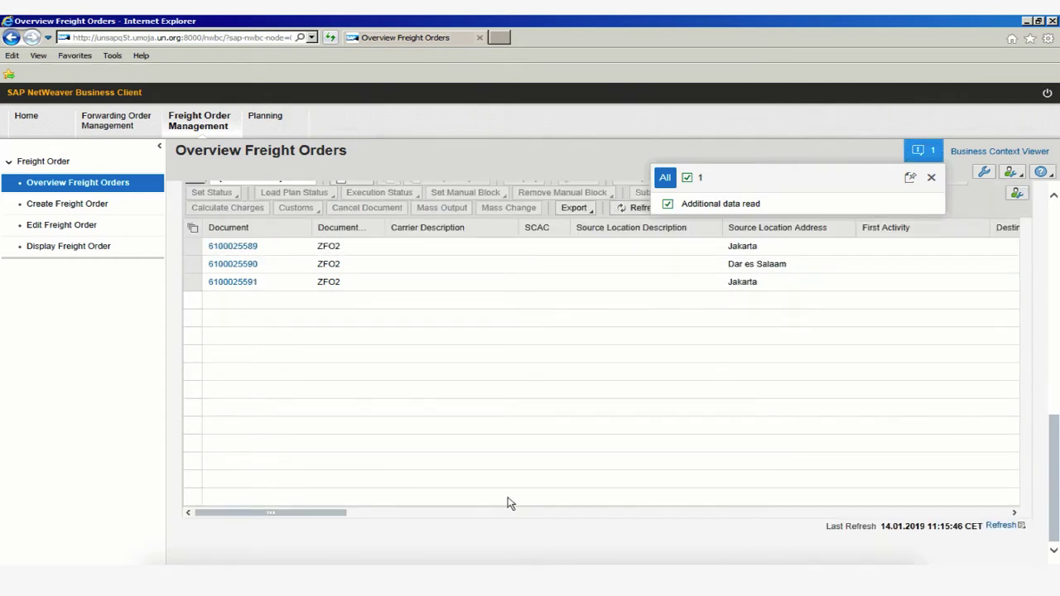
left_click_drag(319, 517, 1017, 518)
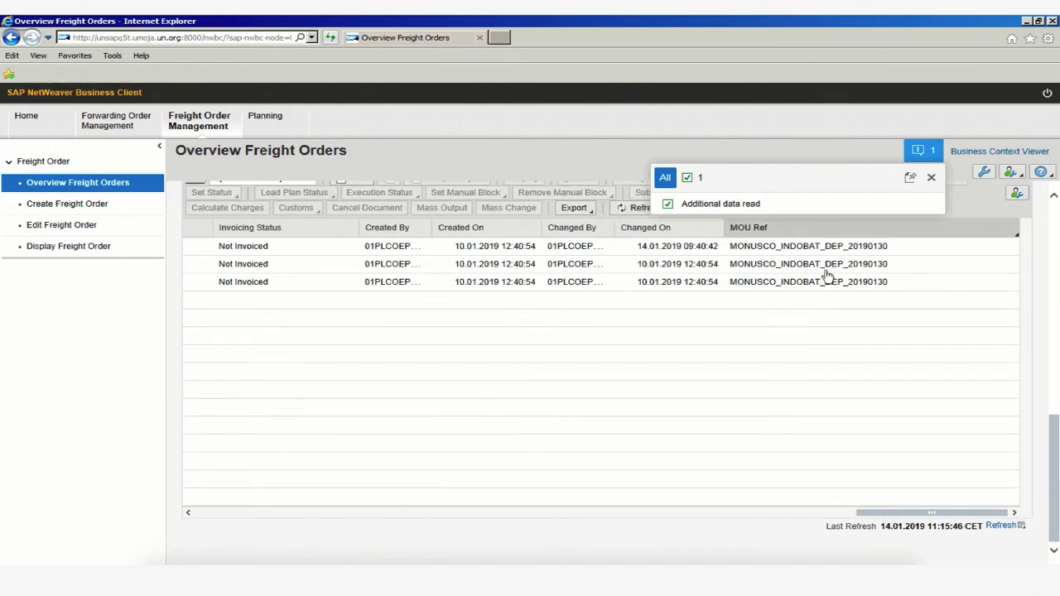
left_click(931, 177)
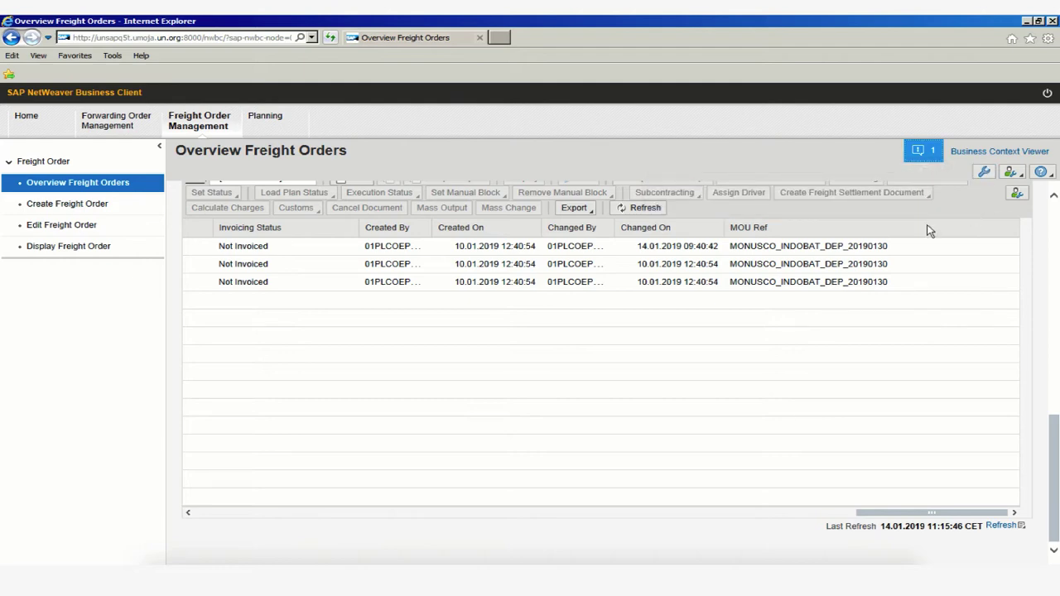
Step: Reposition MOU Ref as the third displayed column, after Document and Document Type
left_click(1018, 196)
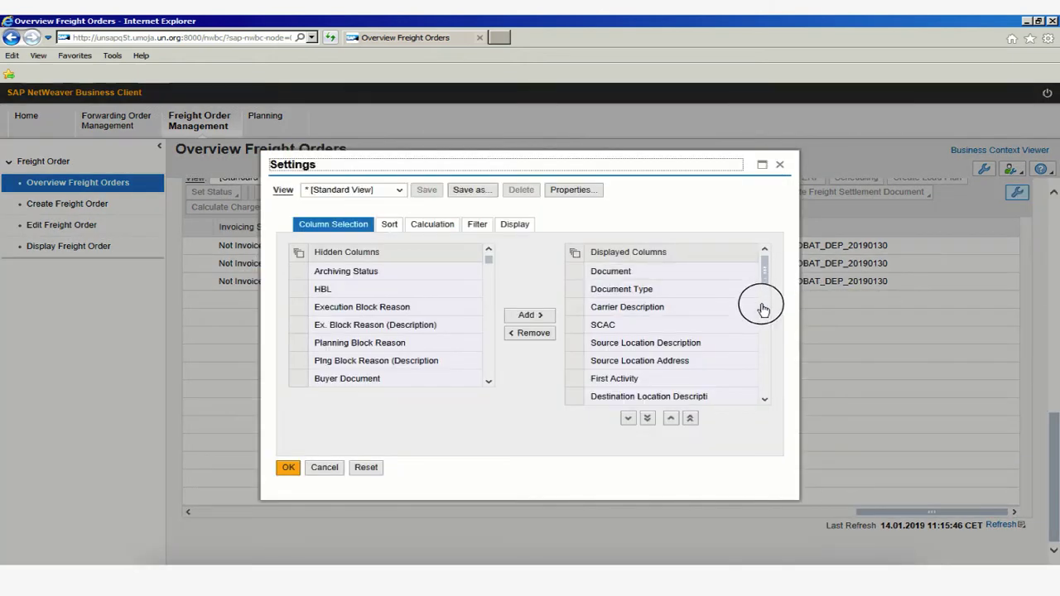
left_click_drag(763, 309, 770, 399)
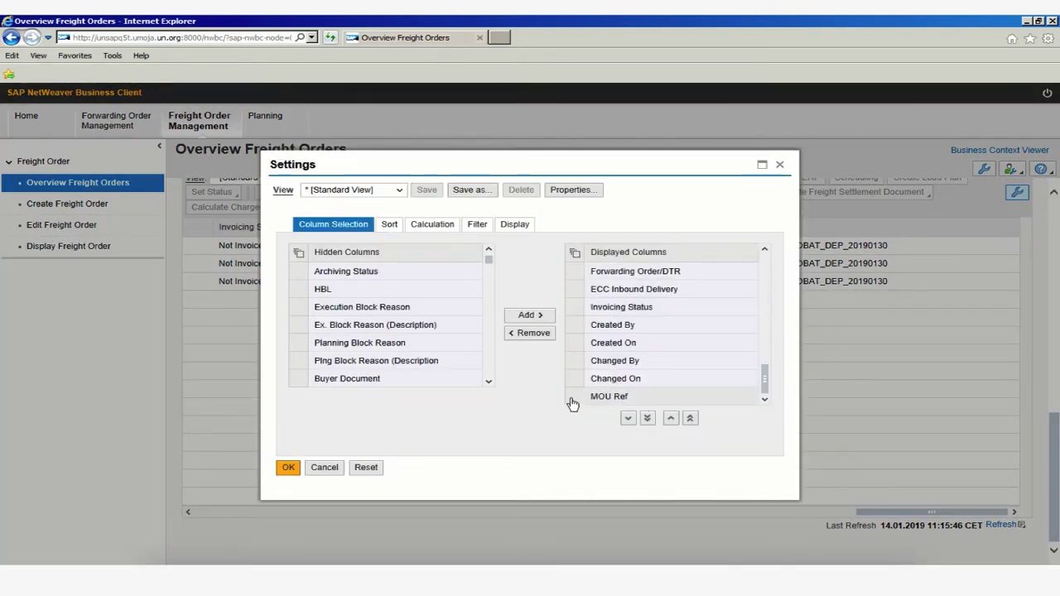
left_click(573, 397)
left_click(690, 419)
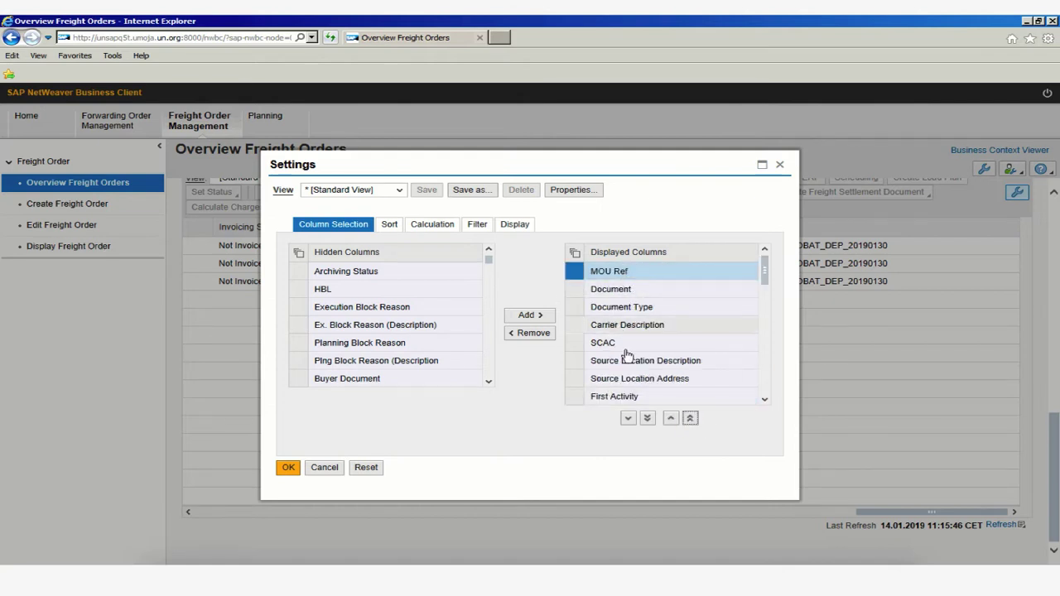
left_click(629, 419)
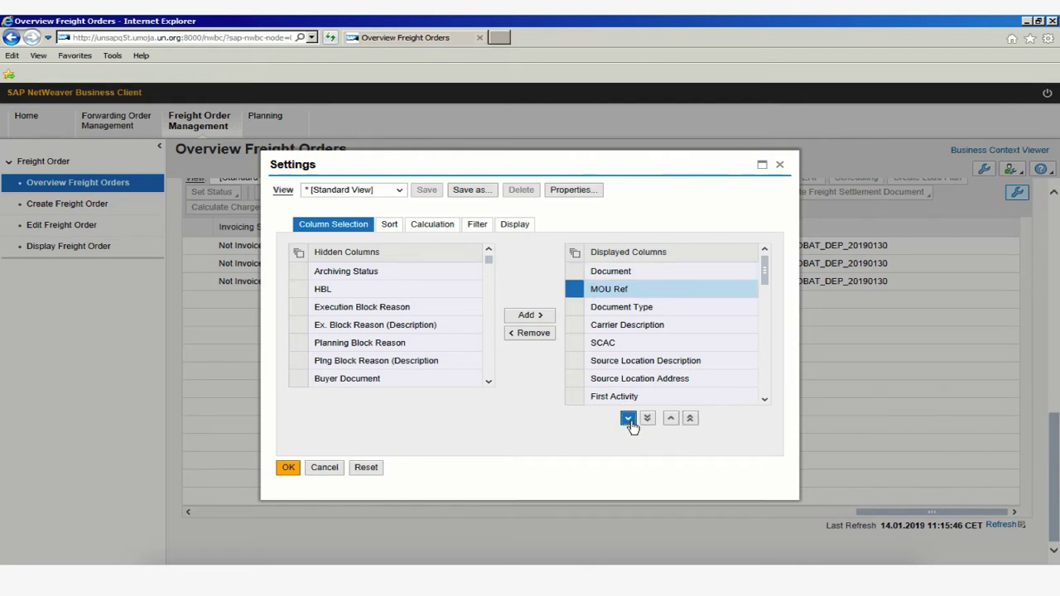
left_click(628, 419)
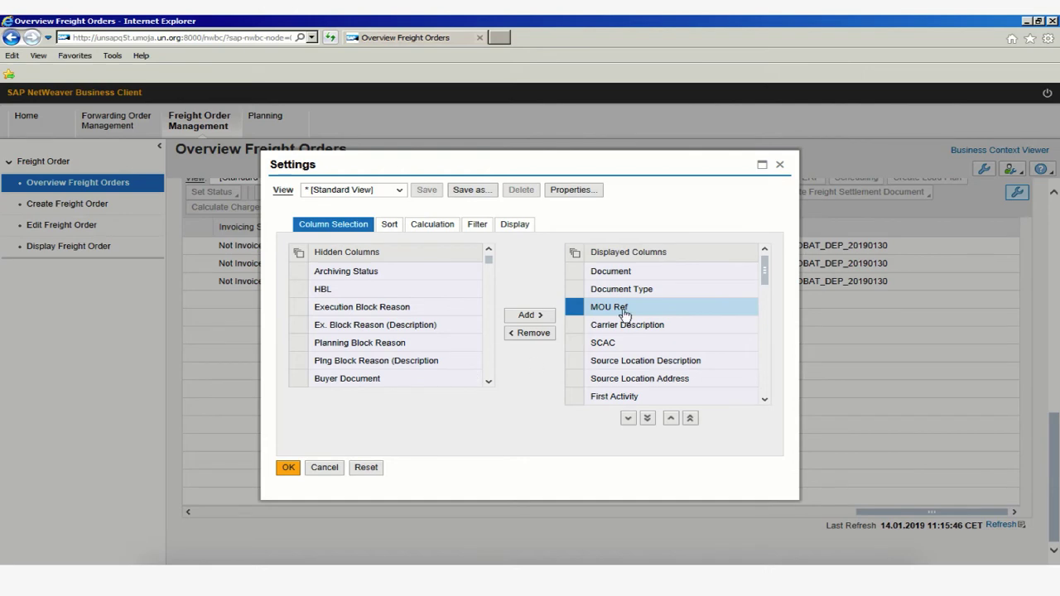
Step: Apply the new column order and scroll the table back to its leftmost columns
key("Return")
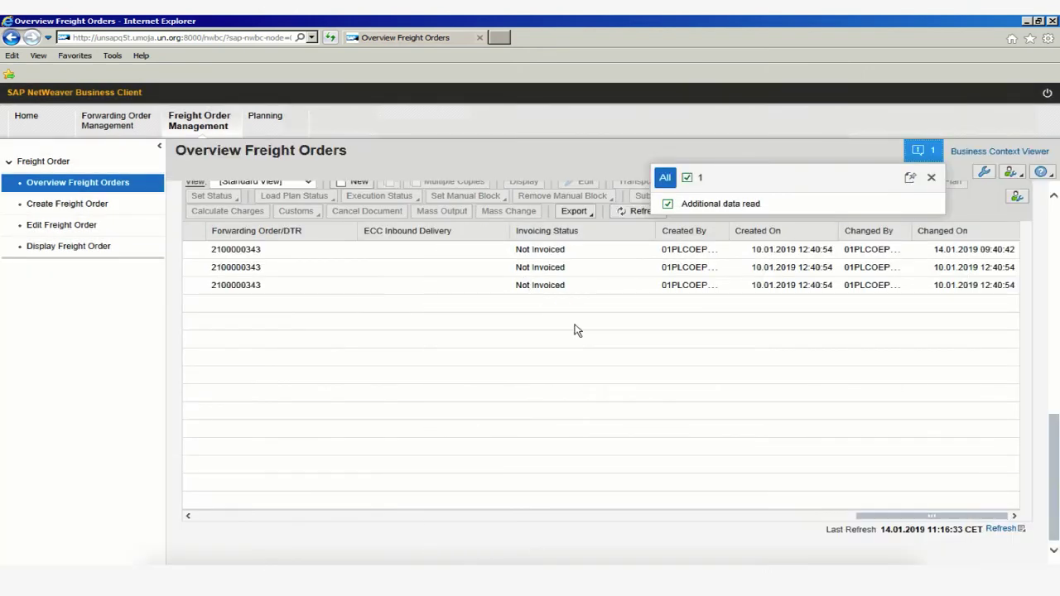
left_click_drag(866, 516, 176, 513)
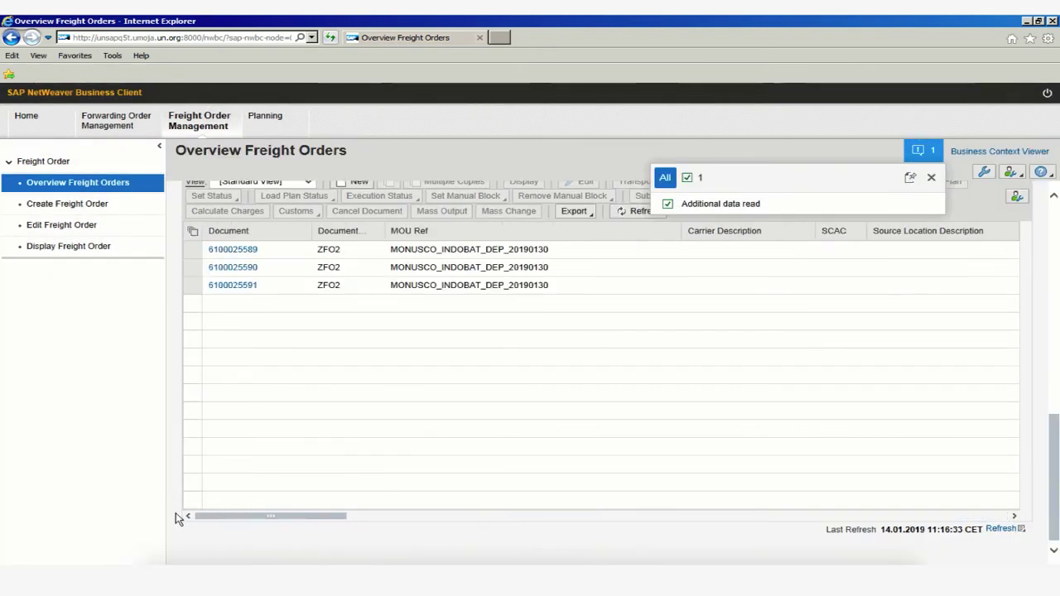